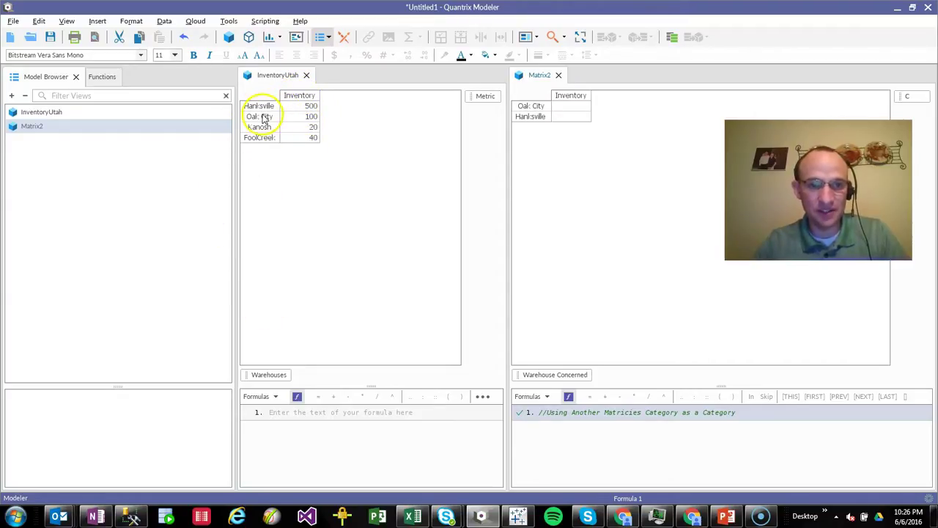
Add a Metric item named HelperWarehoue after Inventory in the InventoryUtah matrix
click(563, 108)
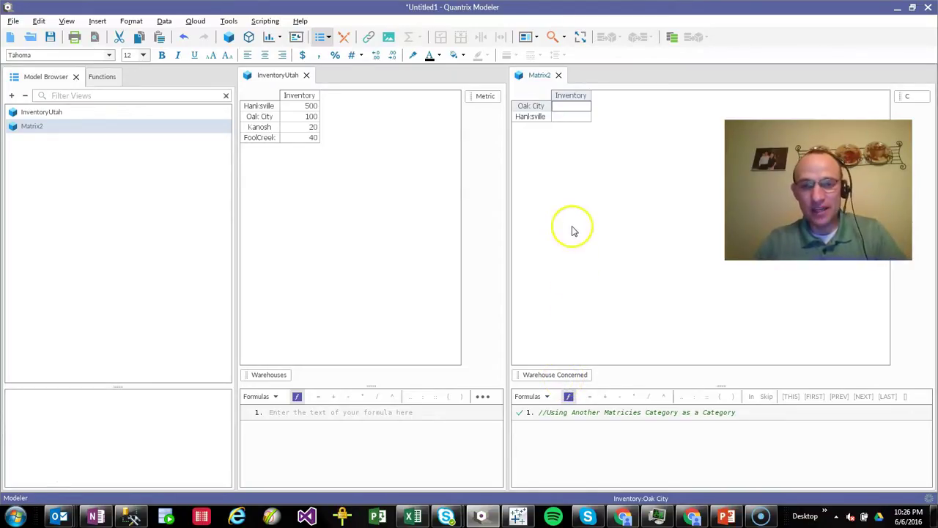
click(310, 98)
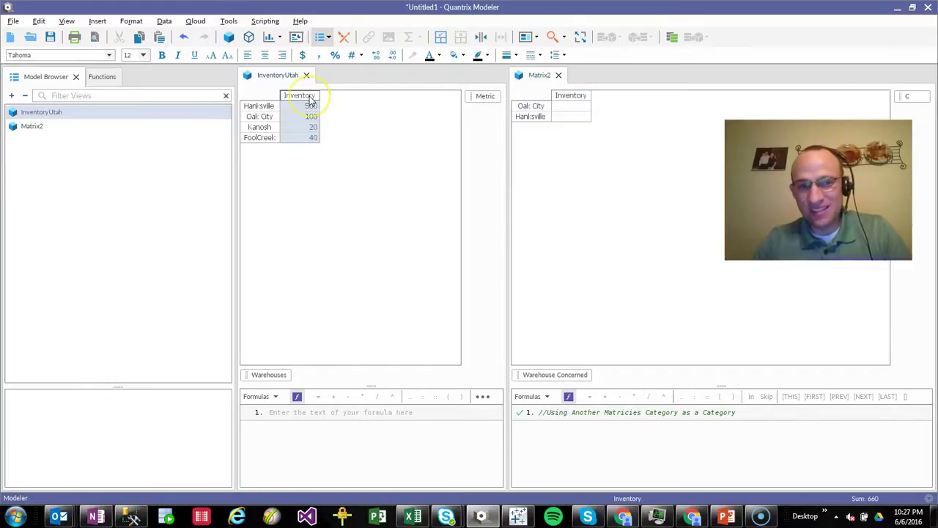
key(Return)
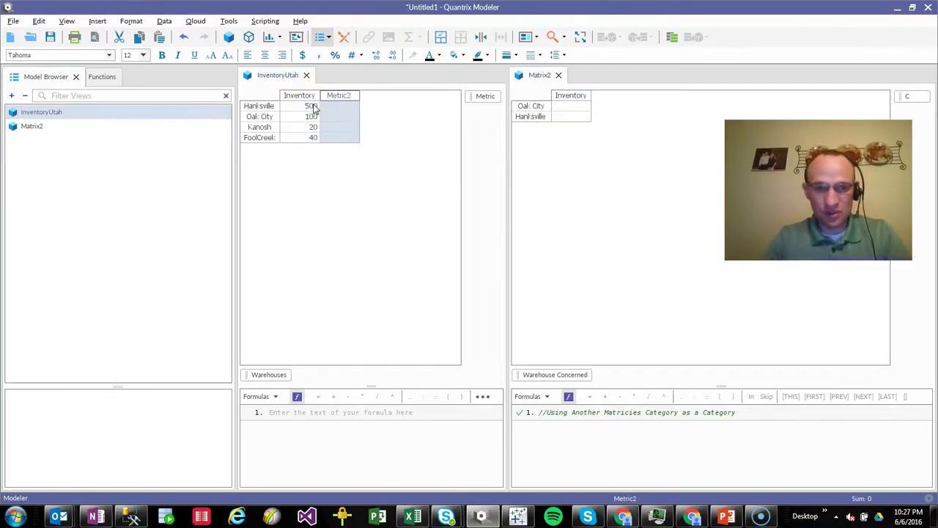
text(Helper)
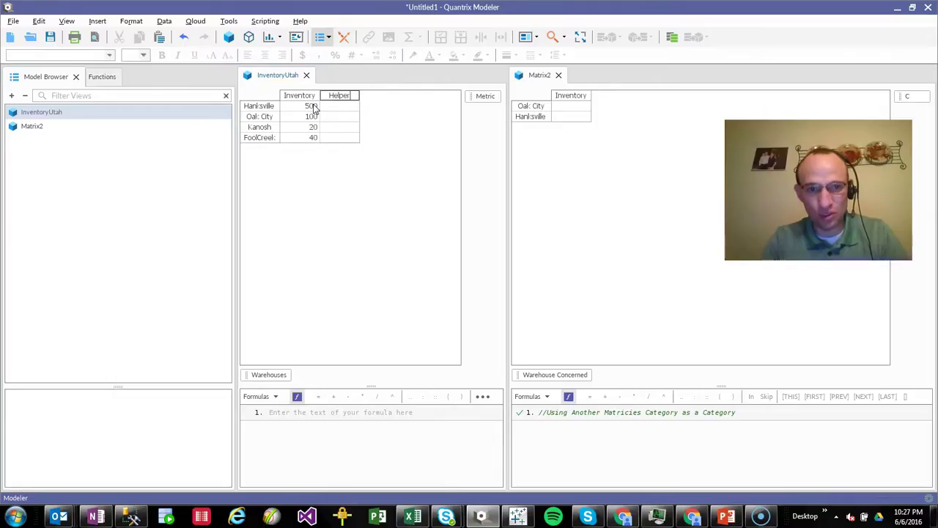
text(Ca)
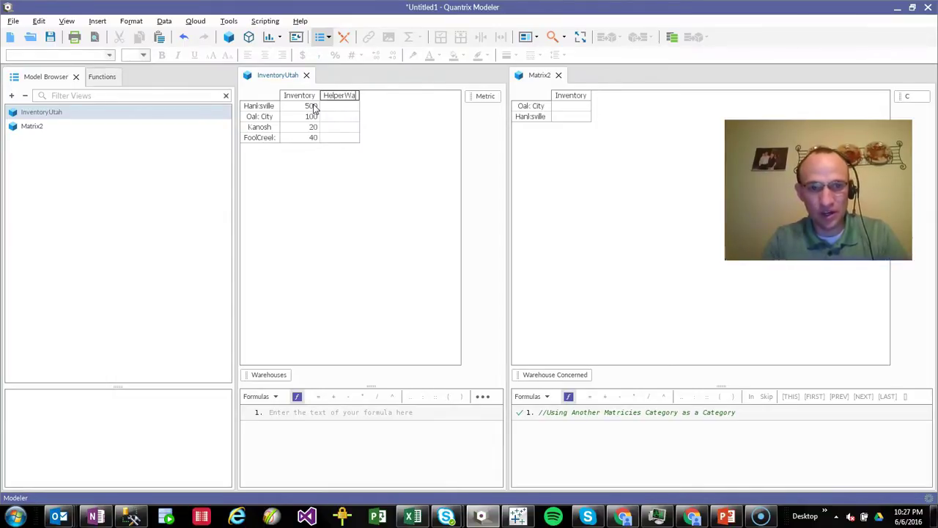
text(rehoue)
key(Return)
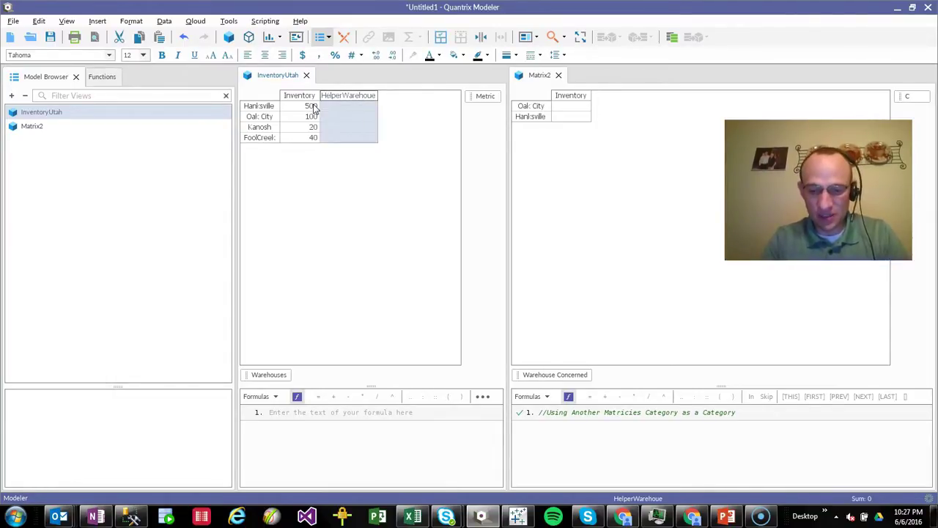
text(=@)
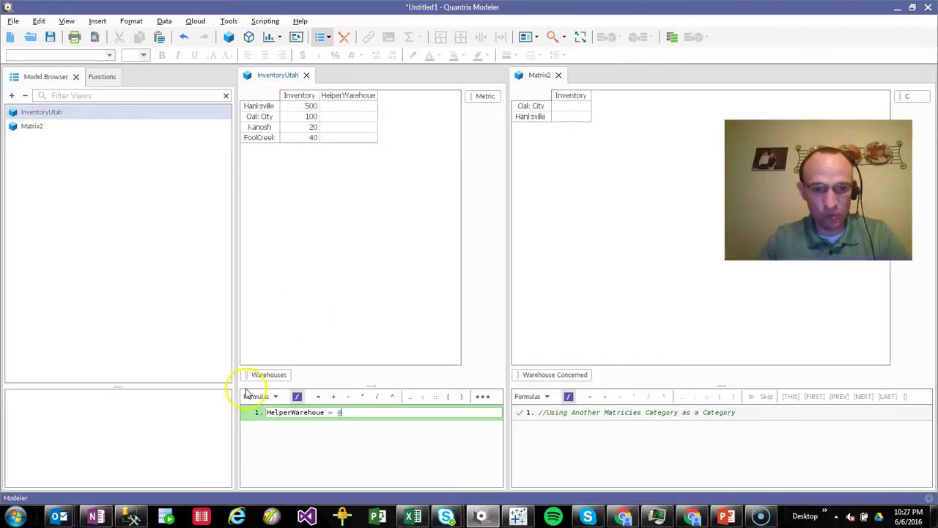
click(249, 376)
key(Return)
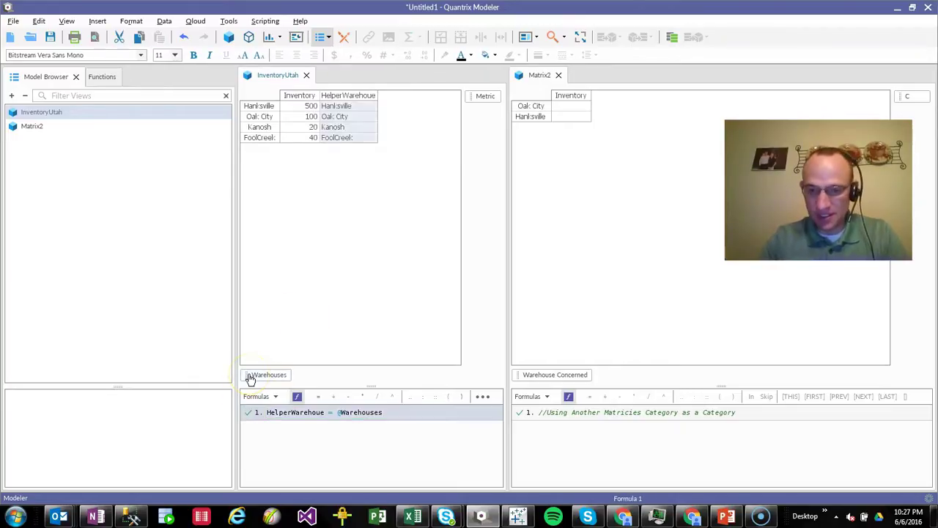
Add the Matrix2 formula Inventory = InventoryUtah::Inventory using InventoryUtah::HelperWarehoue as Warehouse Concerned
click(574, 101)
text(=)
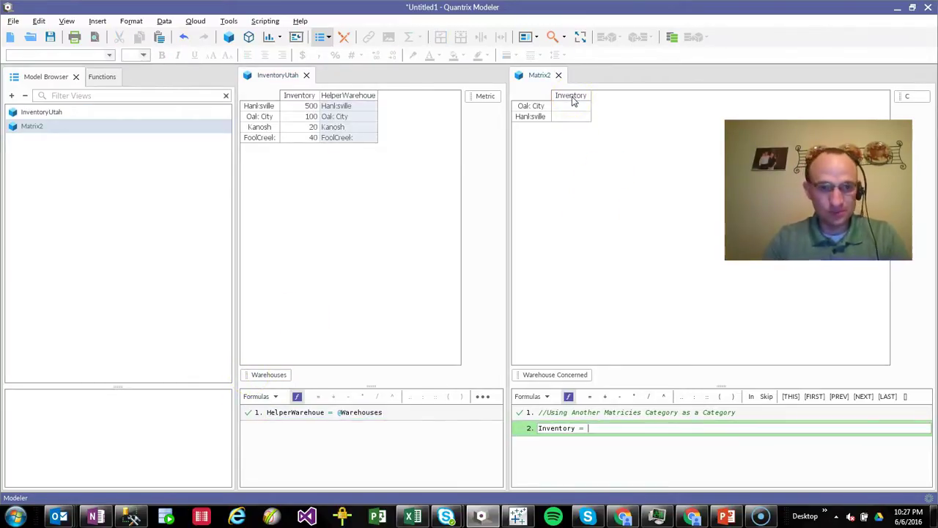
click(288, 96)
key(shift+Return)
text(using)
click(309, 107)
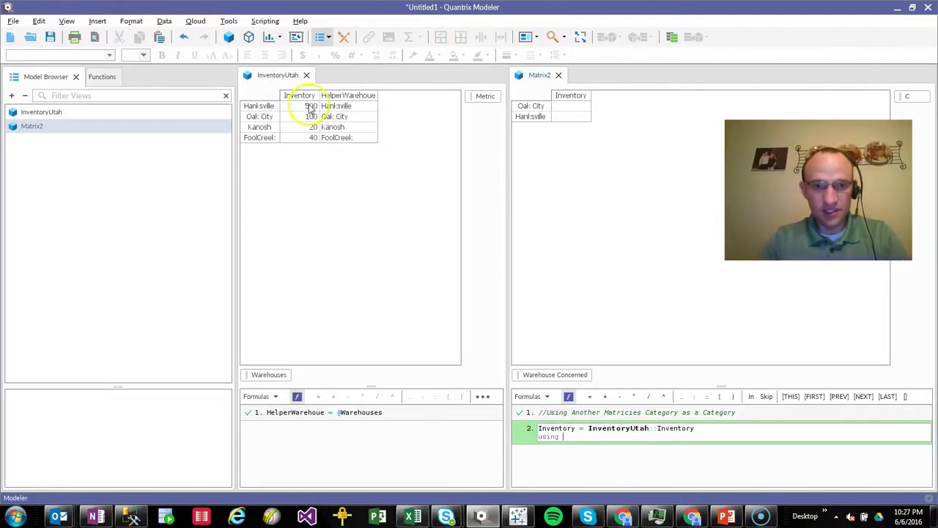
click(355, 98)
text(as)
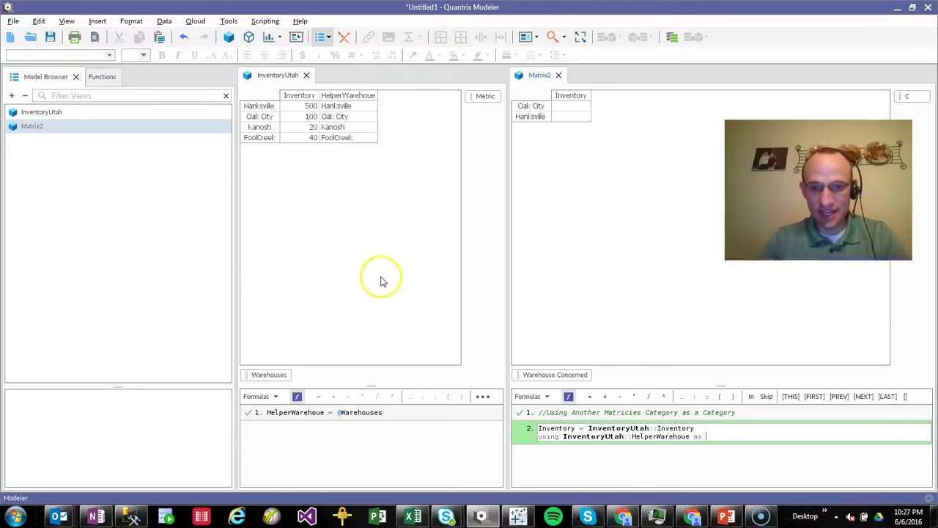
click(540, 374)
key(Return)
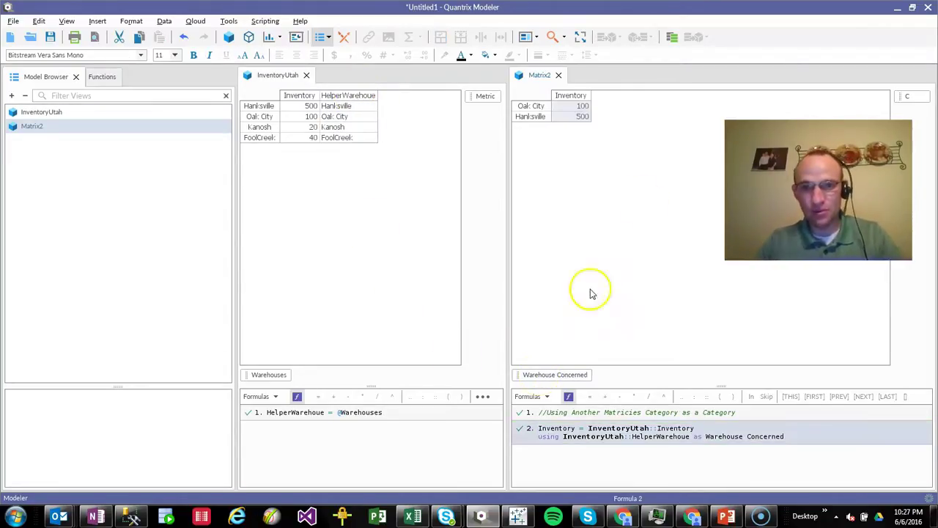
Add an item named Inventory Easy after Inventory in Matrix2
click(573, 96)
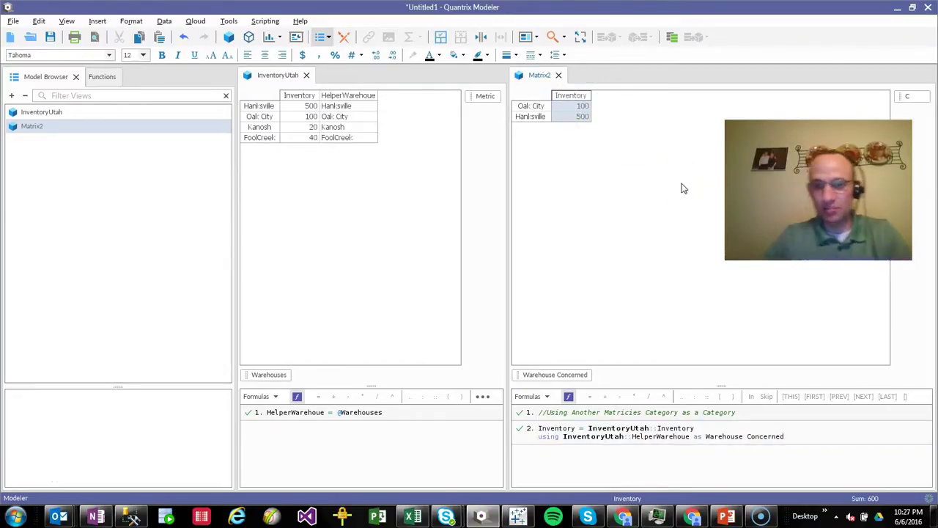
key(Return)
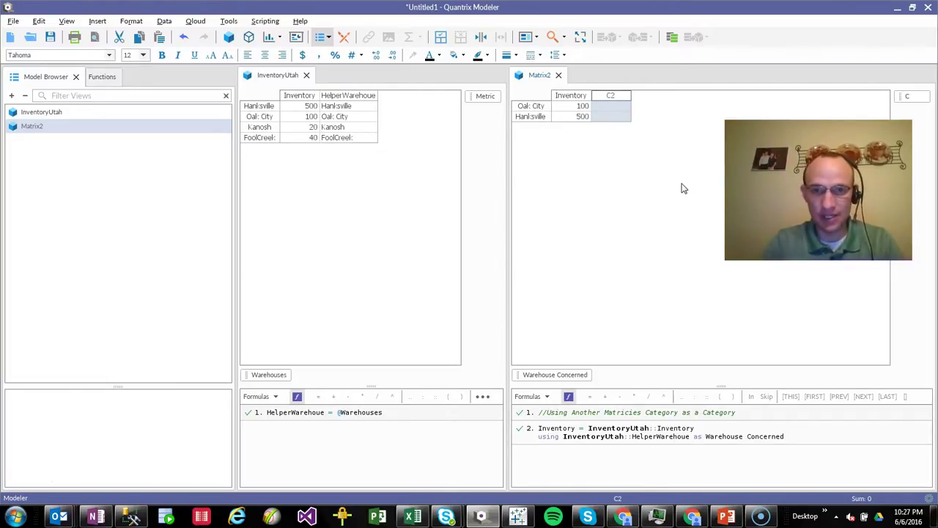
text(In)
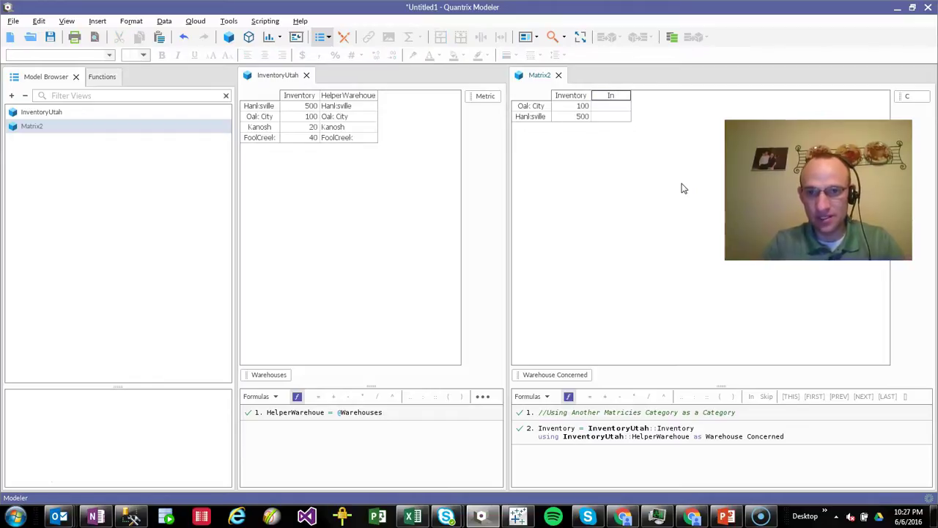
text(ventory Easy)
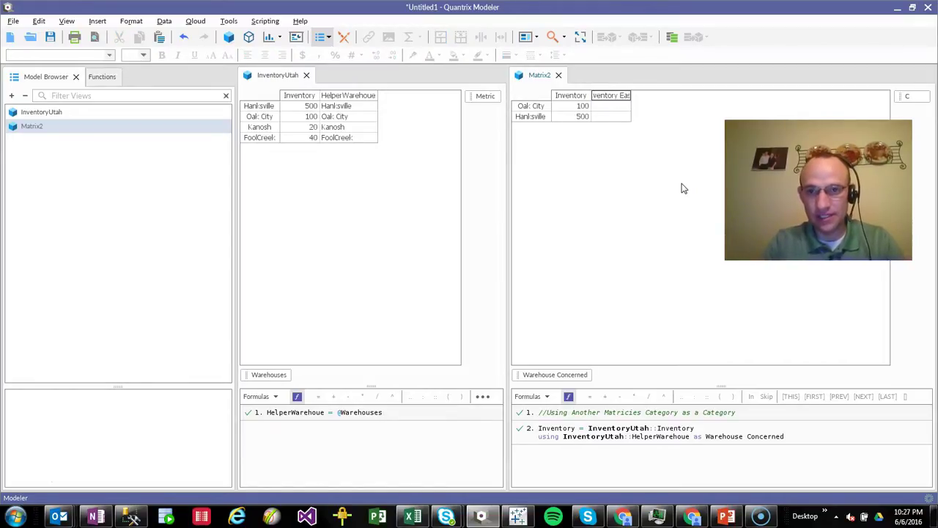
key(Return)
Add the Matrix2 formula Inventory Easy = InventoryUtah::Inventory using InventoryUtah::Warehouses as Warehouse Concerned
key(equal)
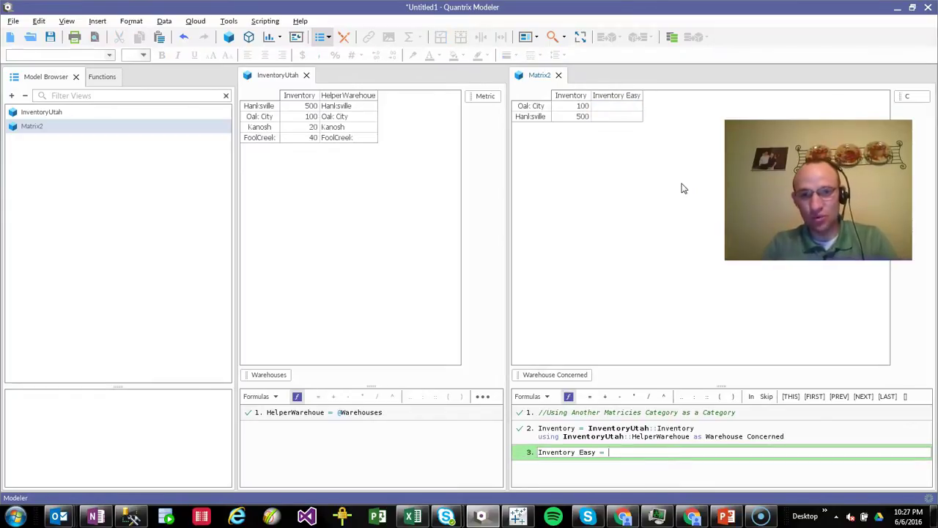
click(306, 99)
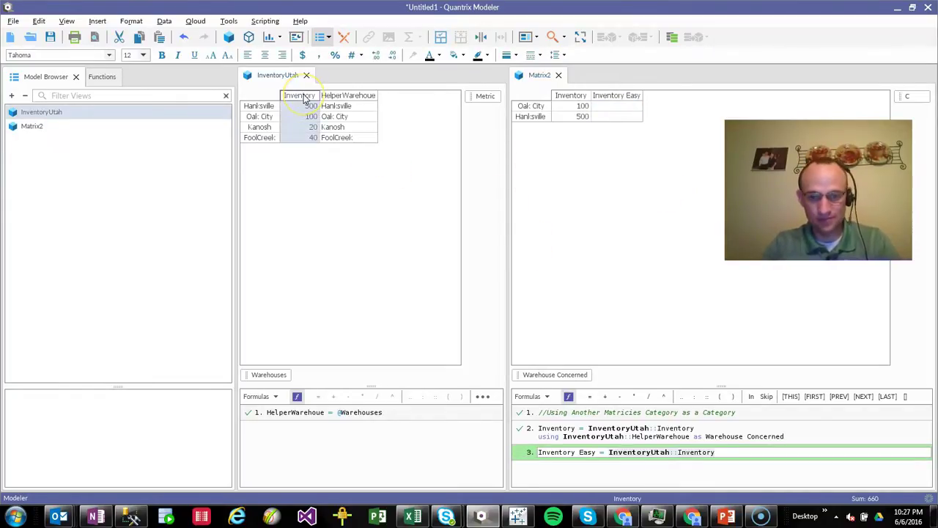
key(Return)
text(using InventoryUtah::Warehouses)
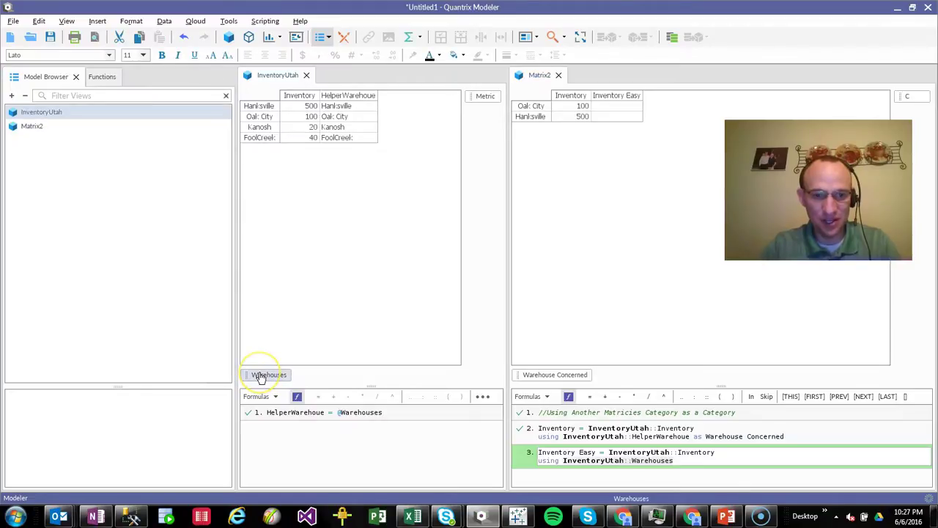
click(261, 376)
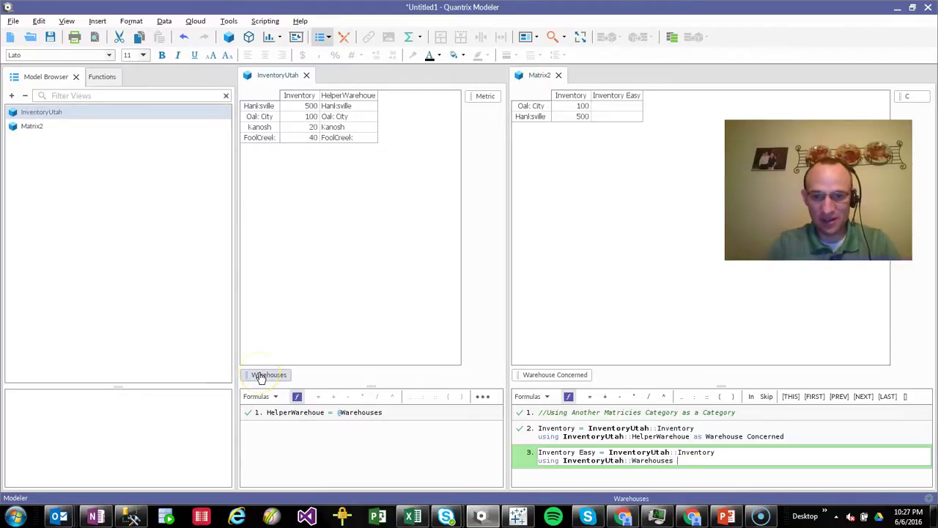
text(as)
click(539, 375)
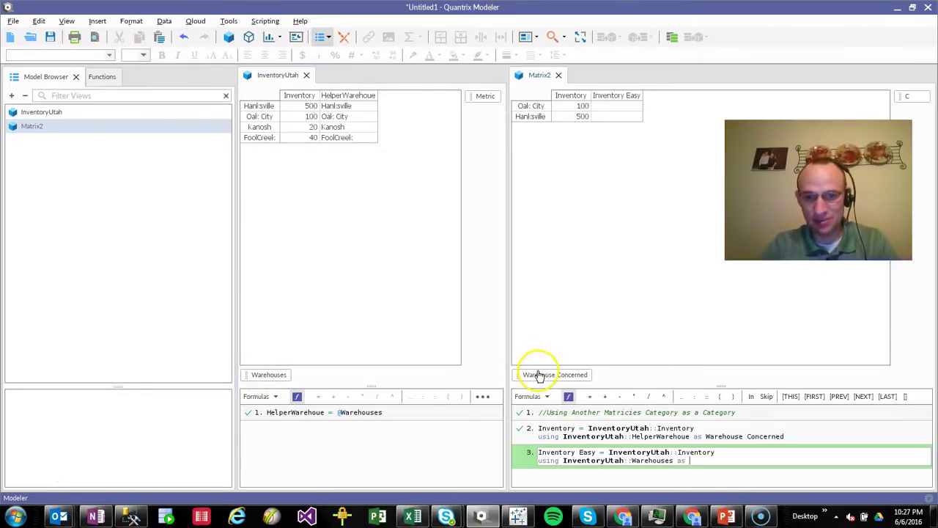
click(546, 378)
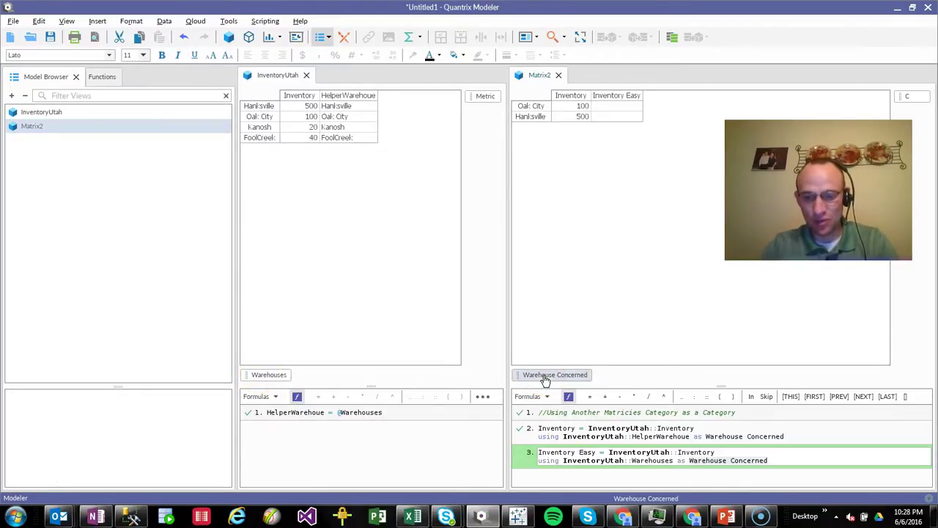
key(Return)
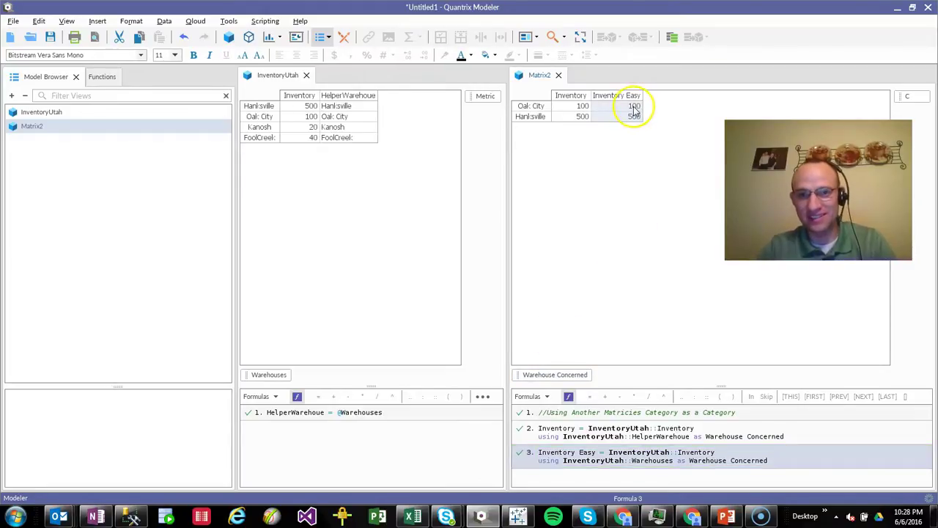
Delete the helper-based Inventory formula from Matrix2 and the HelperWarehoue formula from InventoryUtah
click(550, 435)
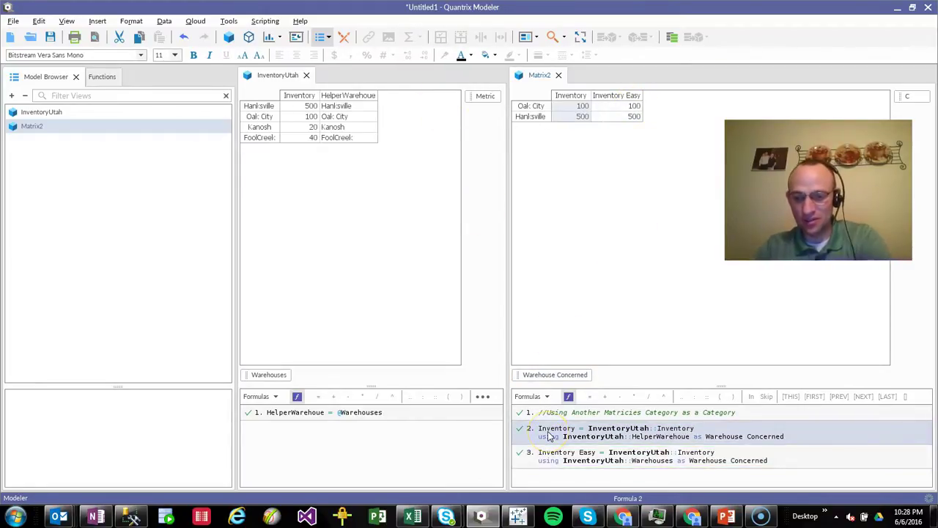
key(Delete)
click(366, 415)
key(Delete)
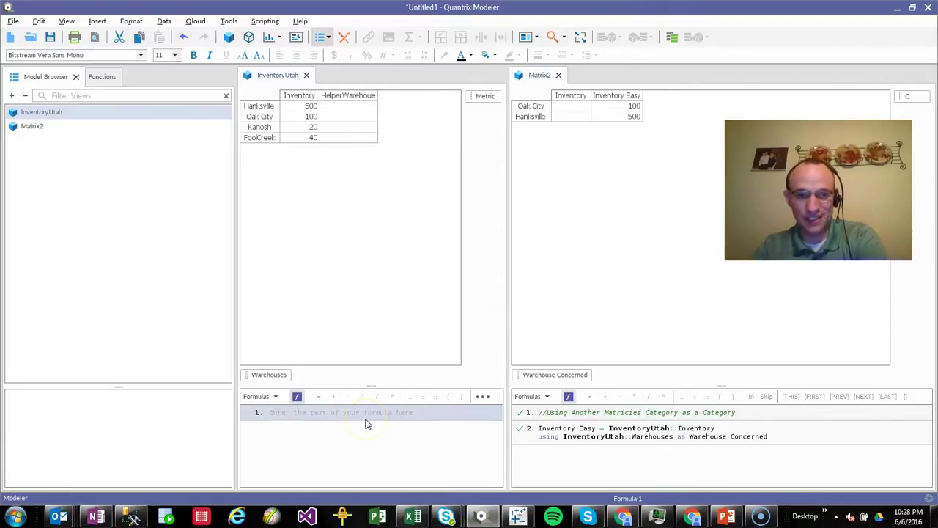
Delete the original Inventory column from Matrix2
click(579, 96)
key(Delete)
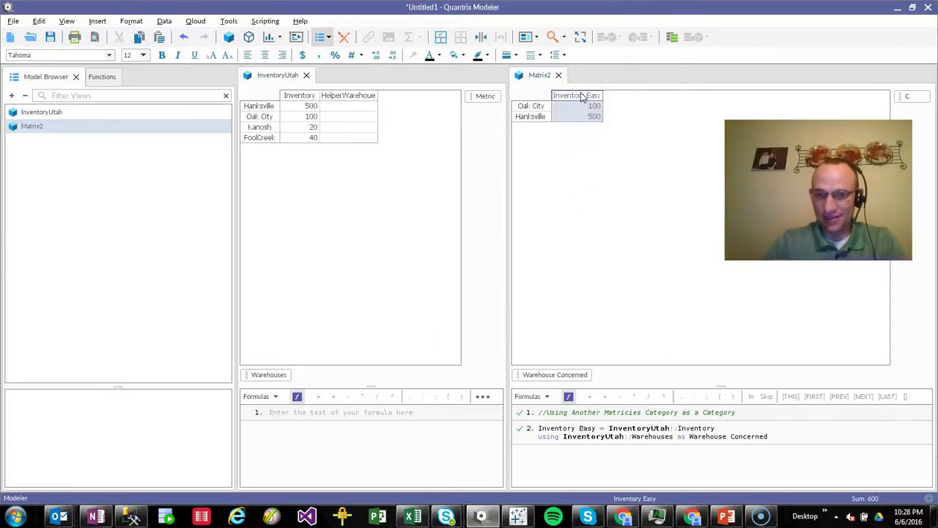
Set the InventoryUtah inventory to 600 for the first warehouse, Hanksville, and 200 for Oak City
click(313, 128)
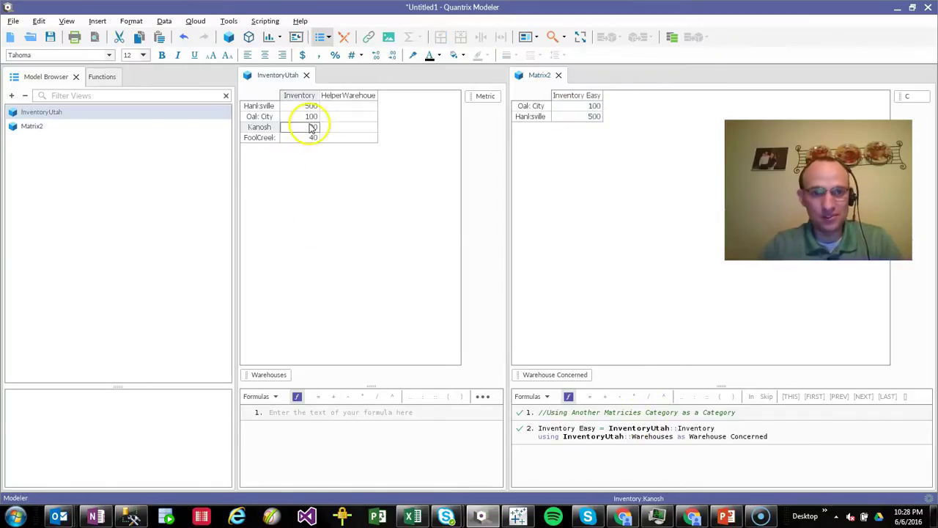
click(301, 108)
text(600)
key(Return)
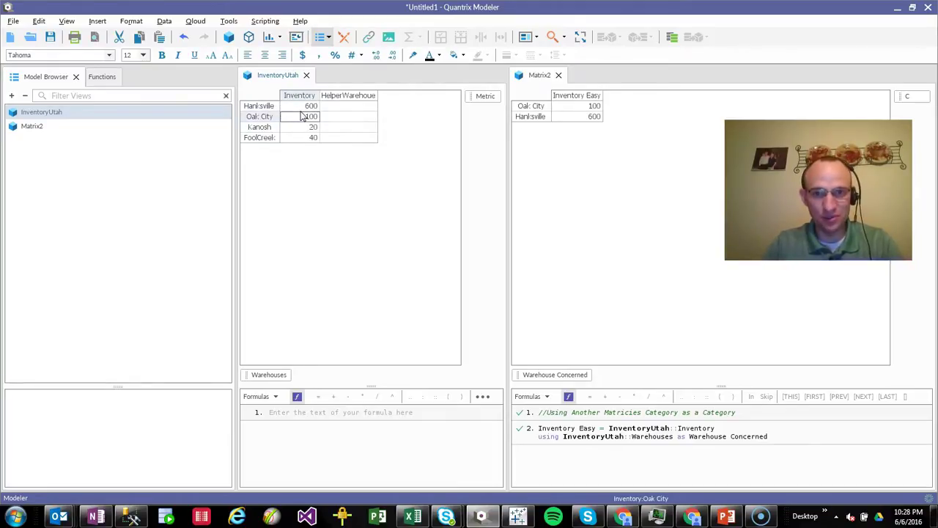
text(200)
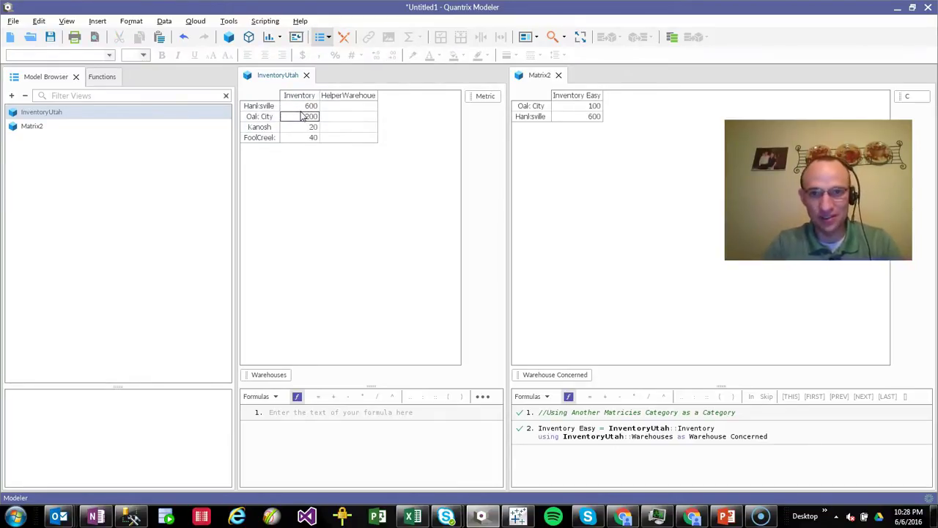
key(Return)
Reorder the InventoryUtah warehouses by moving the Oak City row up and down, leaving it in last place
key(Up)
key(alt+shift+Down)
key(alt+shift+Down)
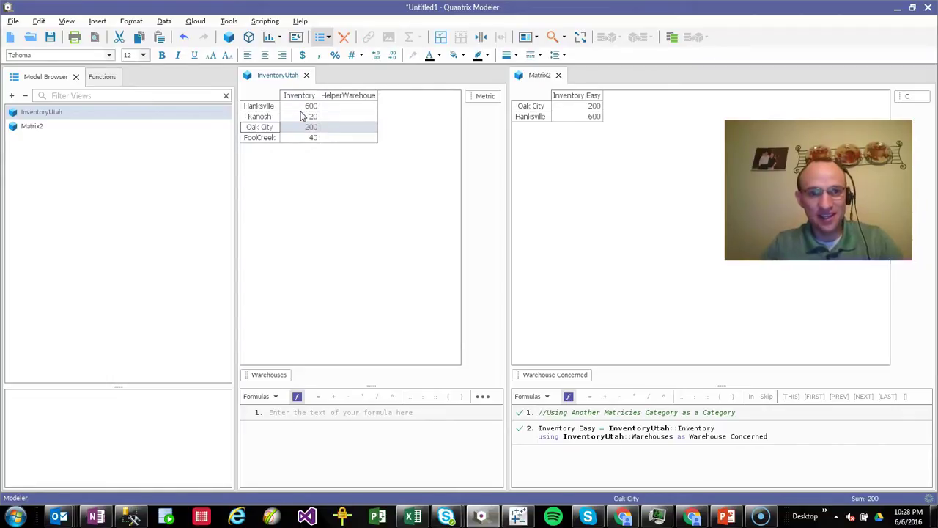
key(alt+shift+Up)
key(alt+shift+Up)
key(alt+shift+Up)
key(alt+shift+Down)
key(alt+shift+Down)
key(alt+shift+Down)
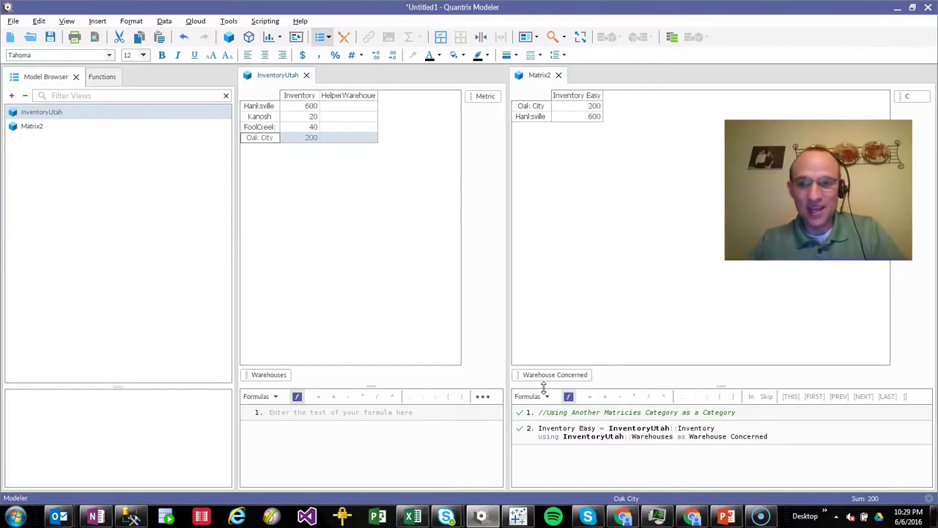
Switch to the PowerPoint presentation QuantrixAuthorityOfficial1.pptx and look through its slides
key(alt+Tab)
scroll(629, 403, down, 2)
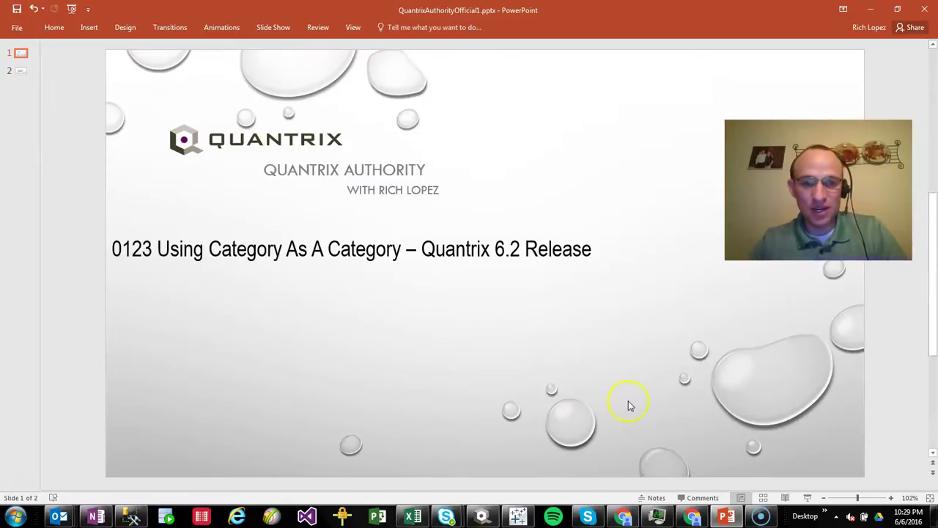